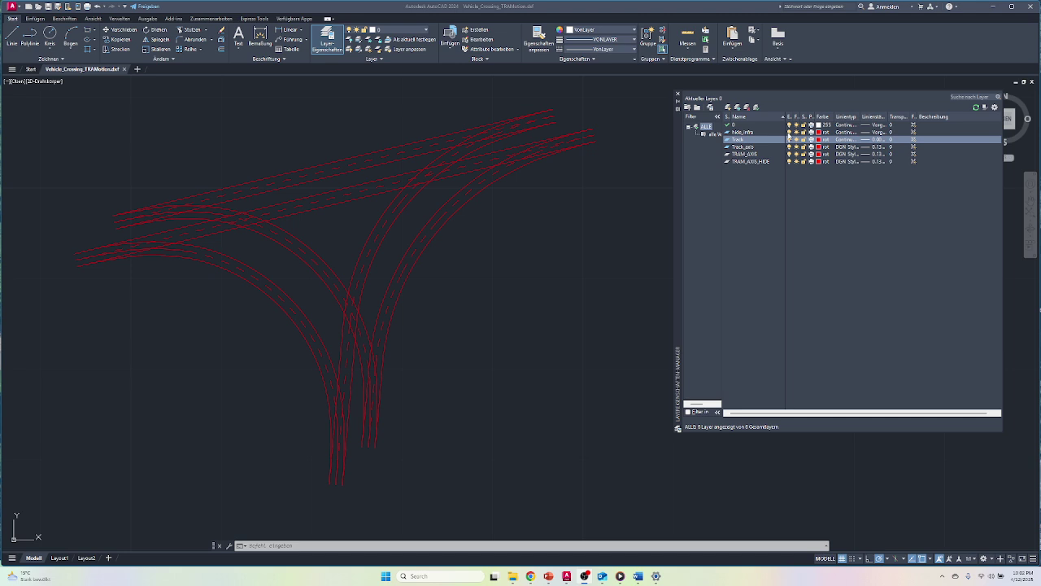
Turn off the layers hide_infra and Track so only the curve centre lines are shown
left_click(790, 132)
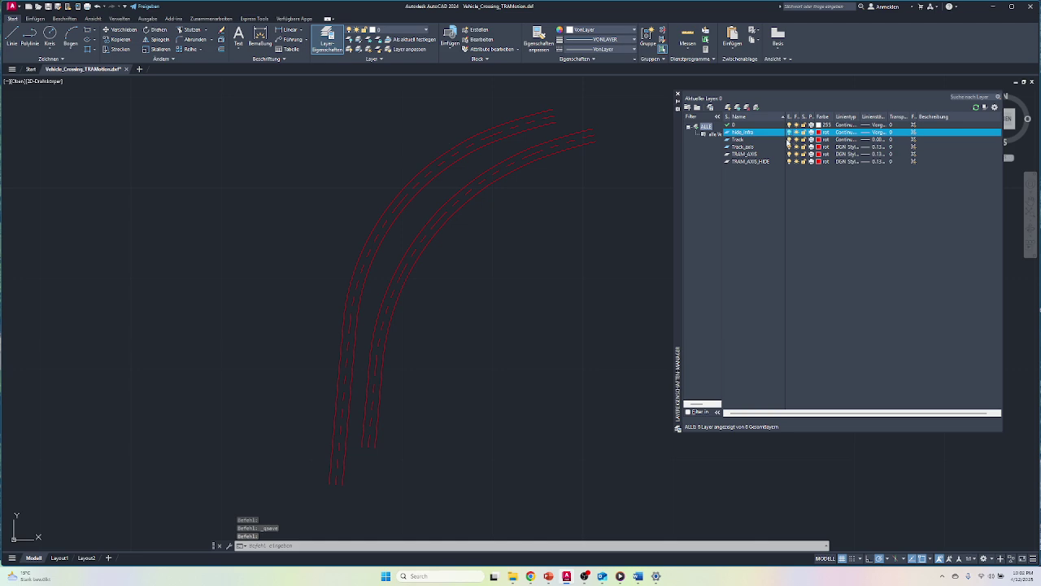
left_click(789, 139)
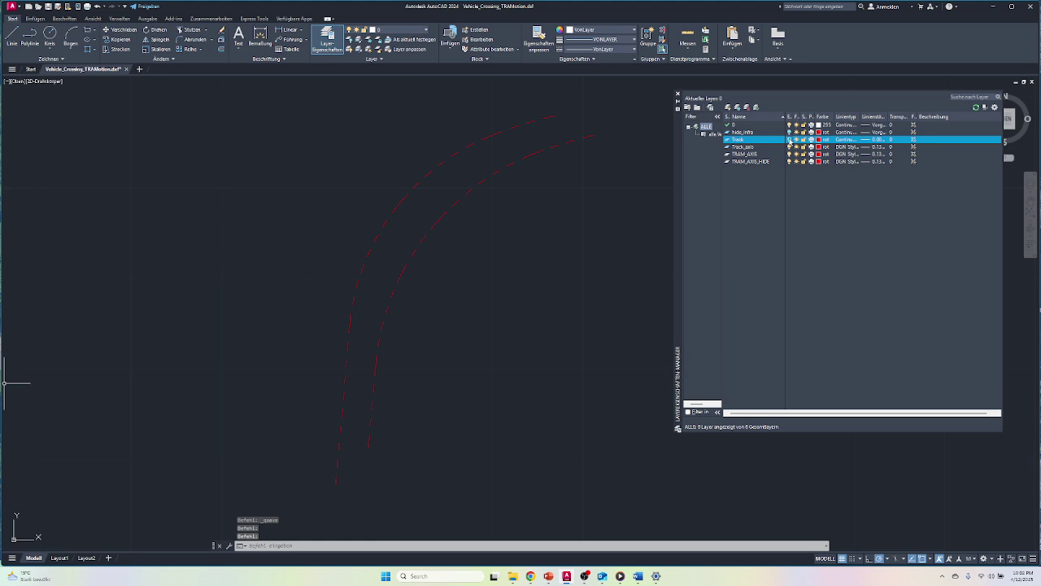
left_click(467, 194)
key("Escape")
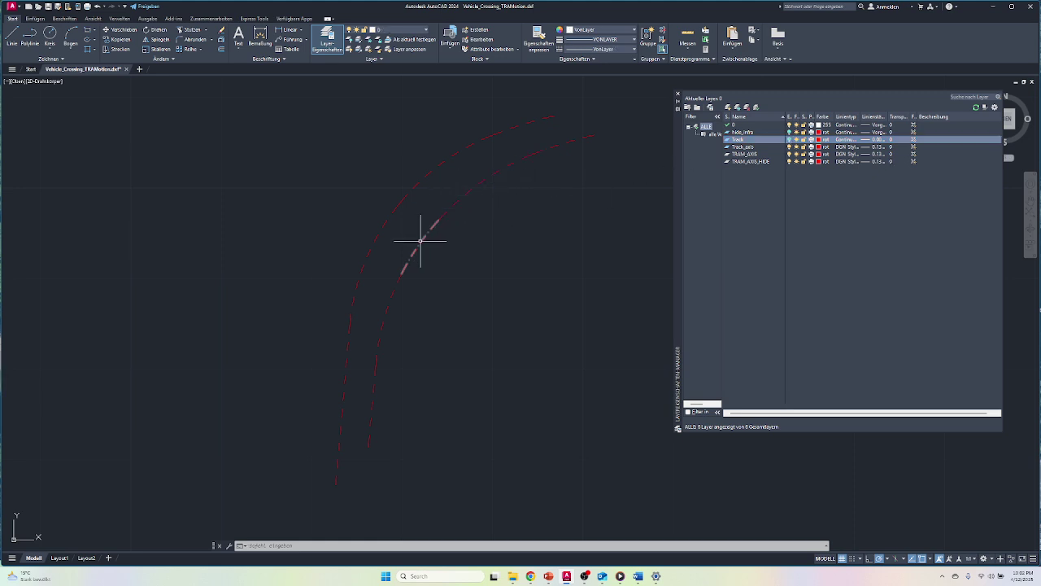
key("Escape")
key("Escape")
left_click(346, 342)
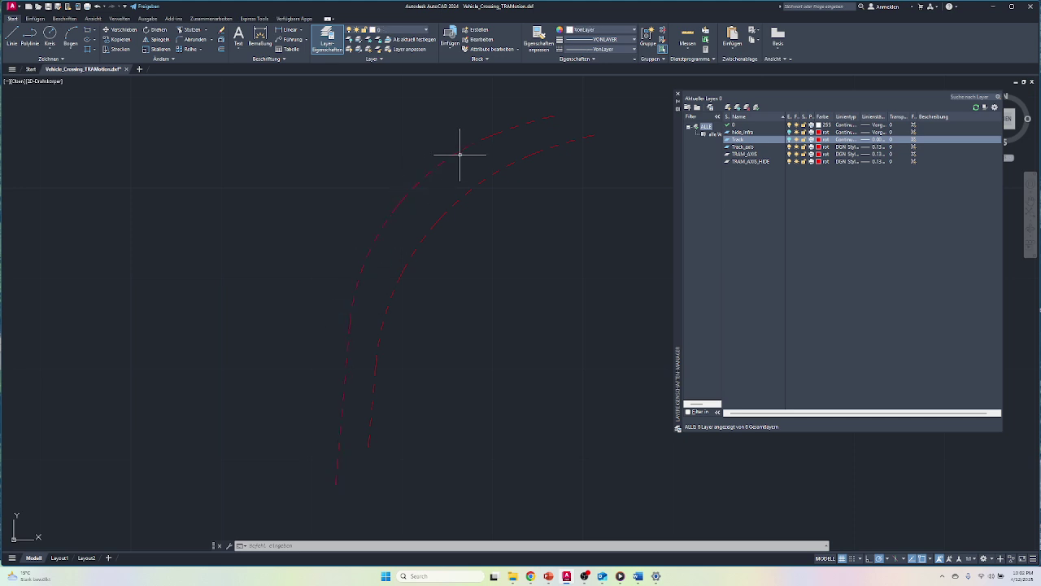
Draw a two-segment polyline on the inner side of the bend, connecting both ends of the inner dashed axis
left_click(30, 37)
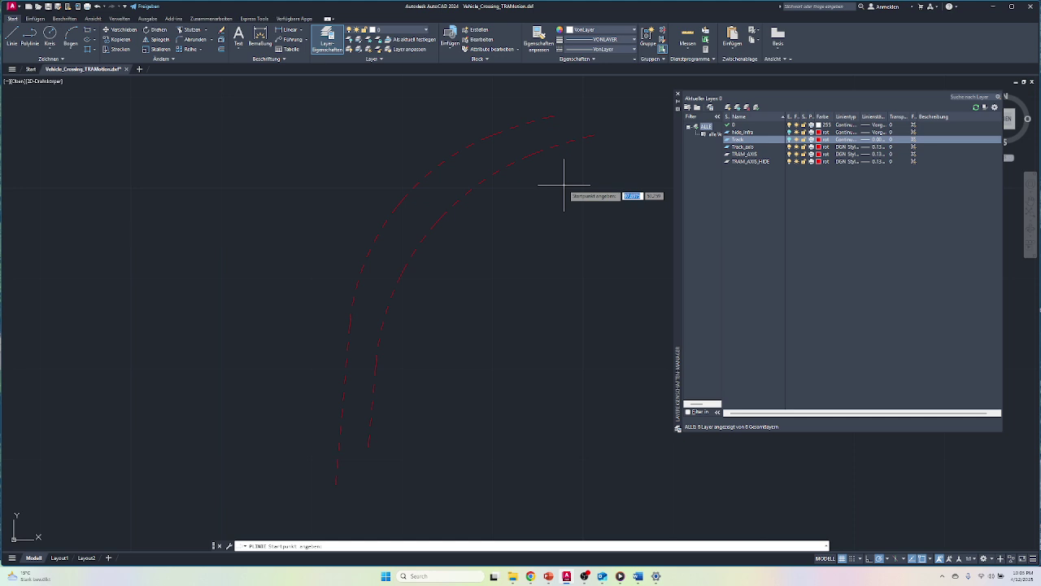
left_click(595, 136)
left_click(614, 404)
left_click(368, 444)
key("Return")
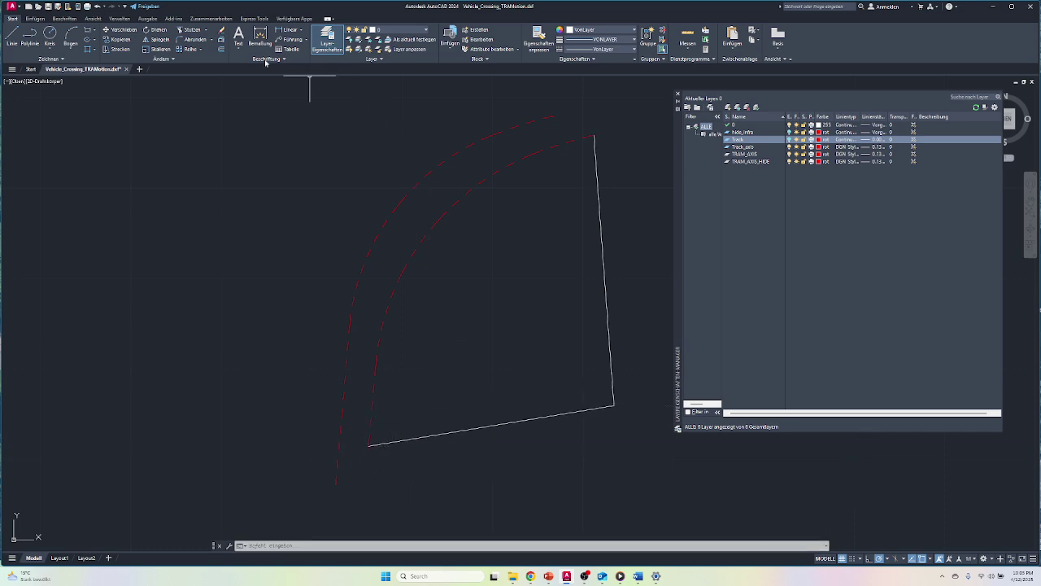
Create a boundary polyline from the area enclosed by the inner axis and its auxiliary polyline
left_click(86, 49)
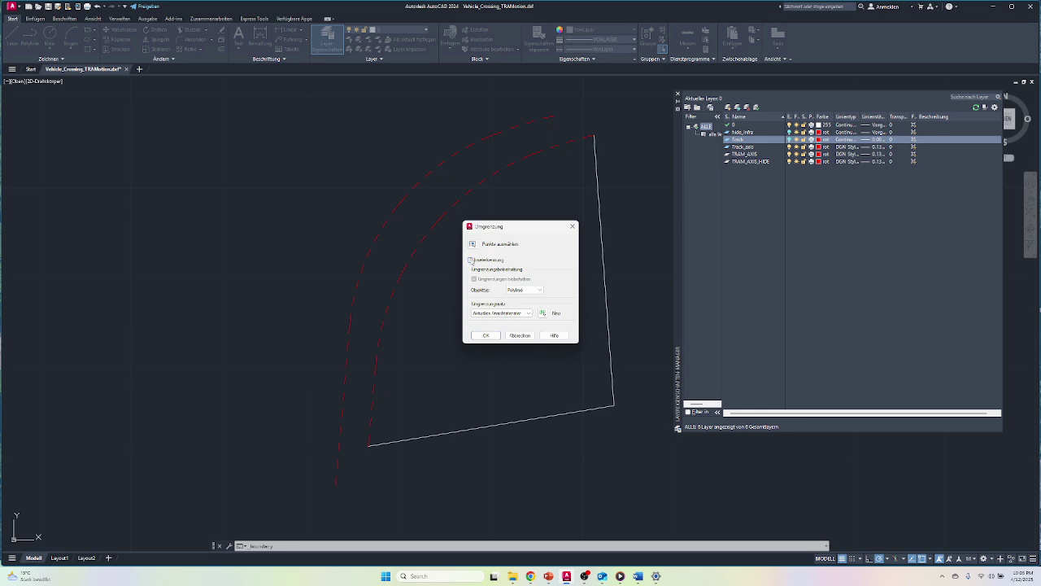
left_click(472, 245)
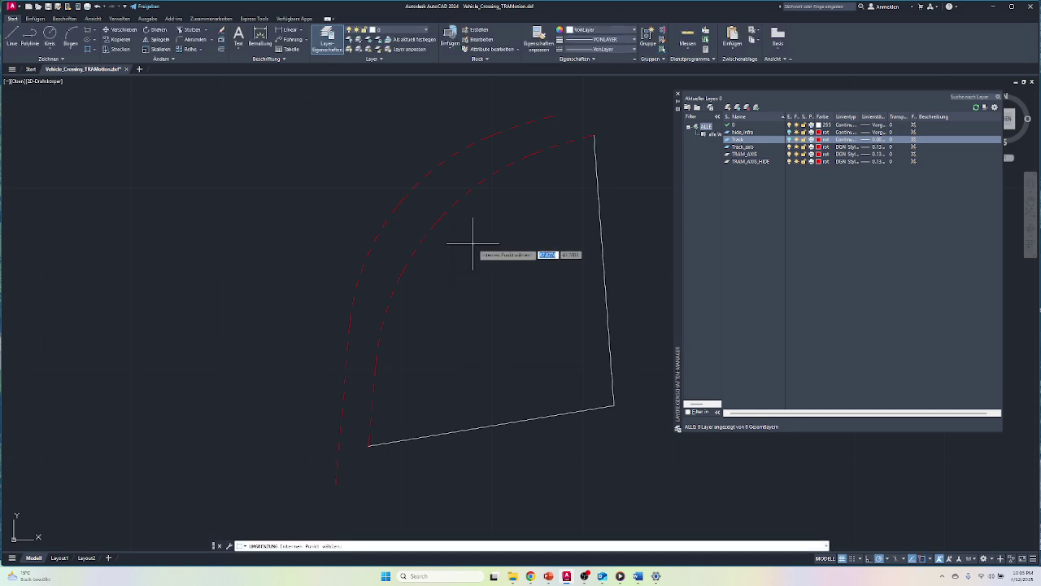
left_click(510, 308)
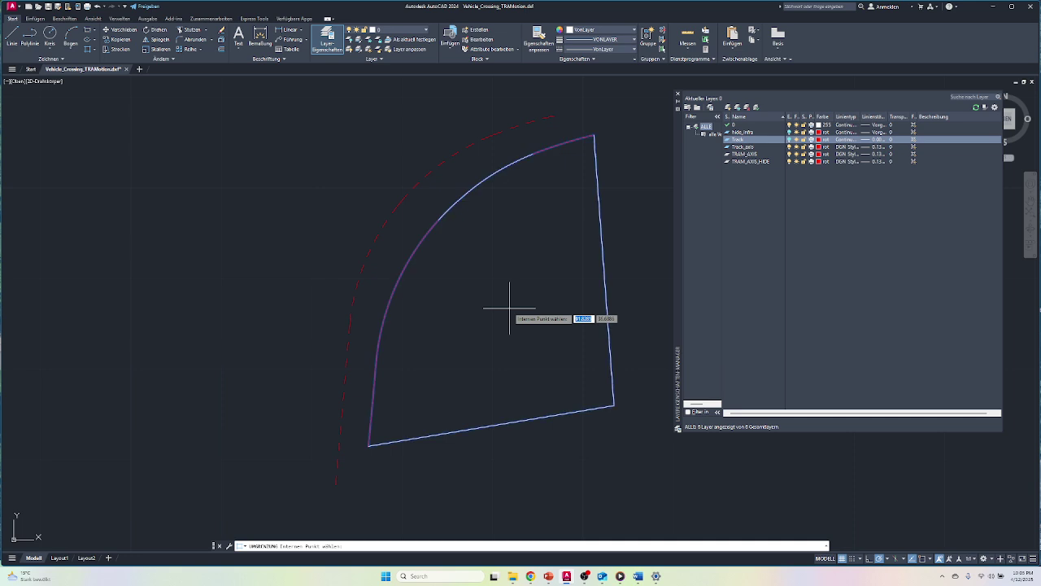
key("Return")
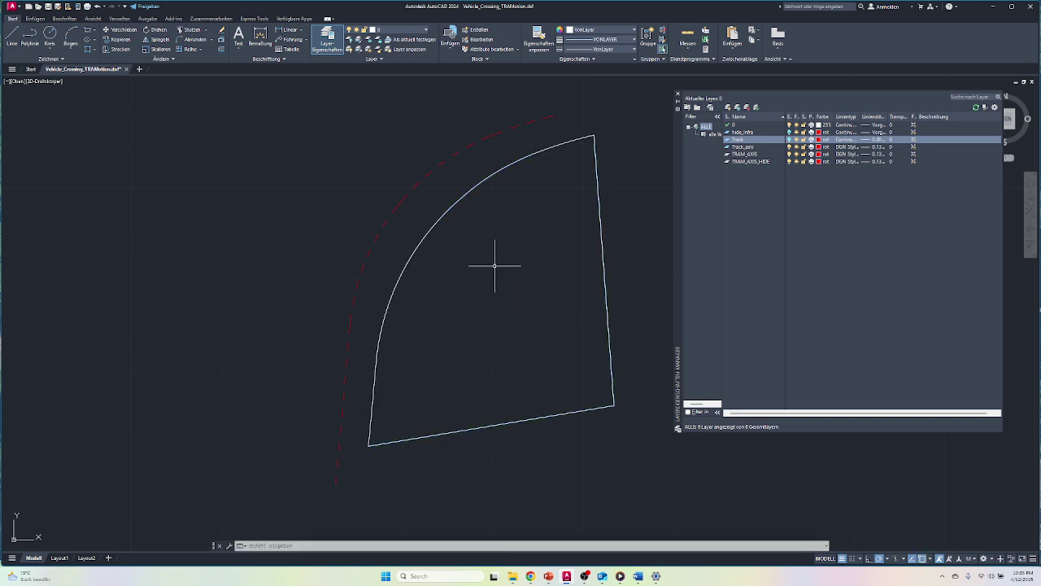
left_click(603, 238)
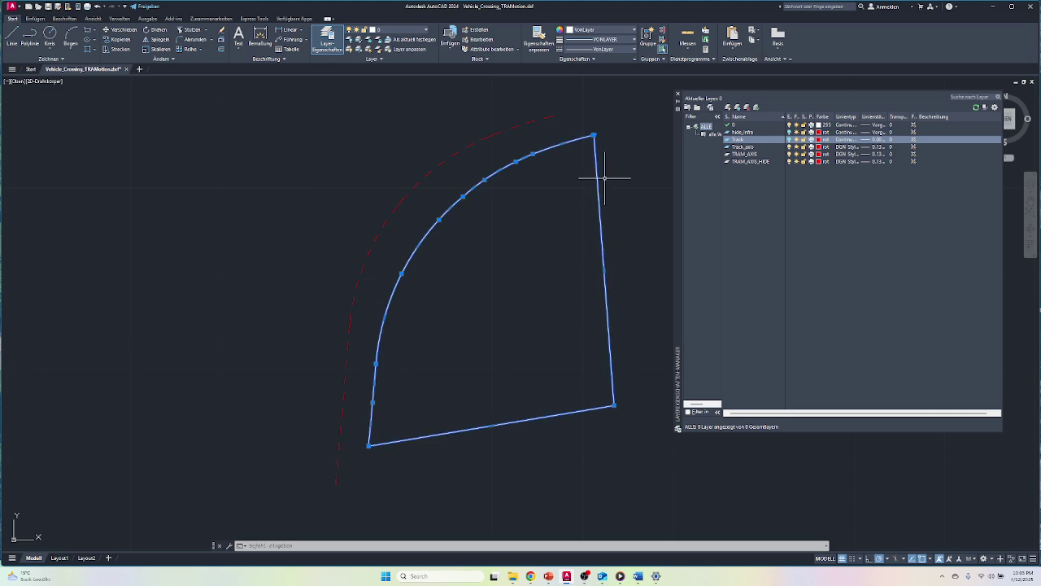
key("Escape")
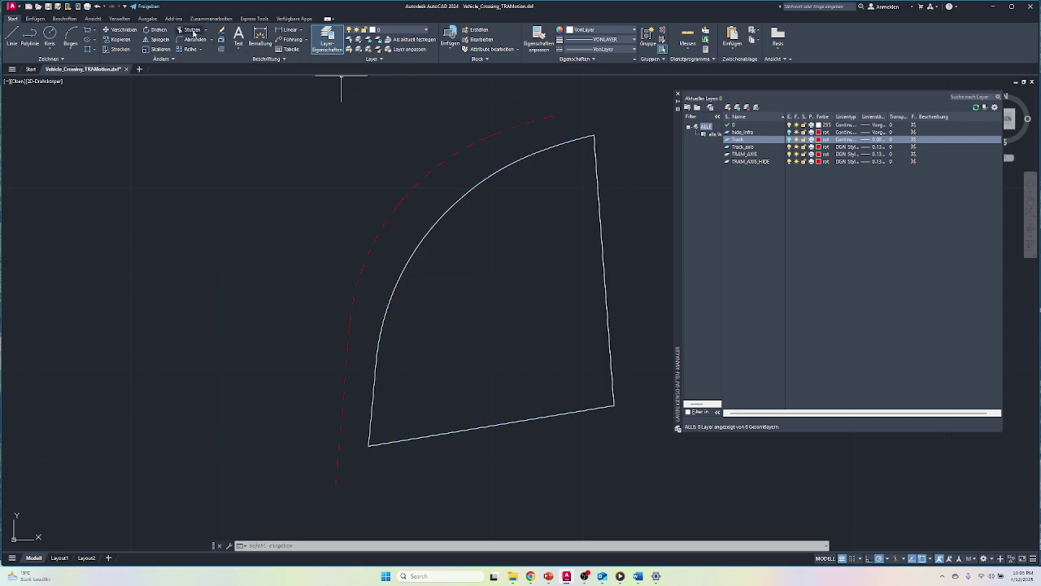
Trim away the straight closing segments beside the inner axis, keeping only the continuous curve polyline
left_click(192, 30)
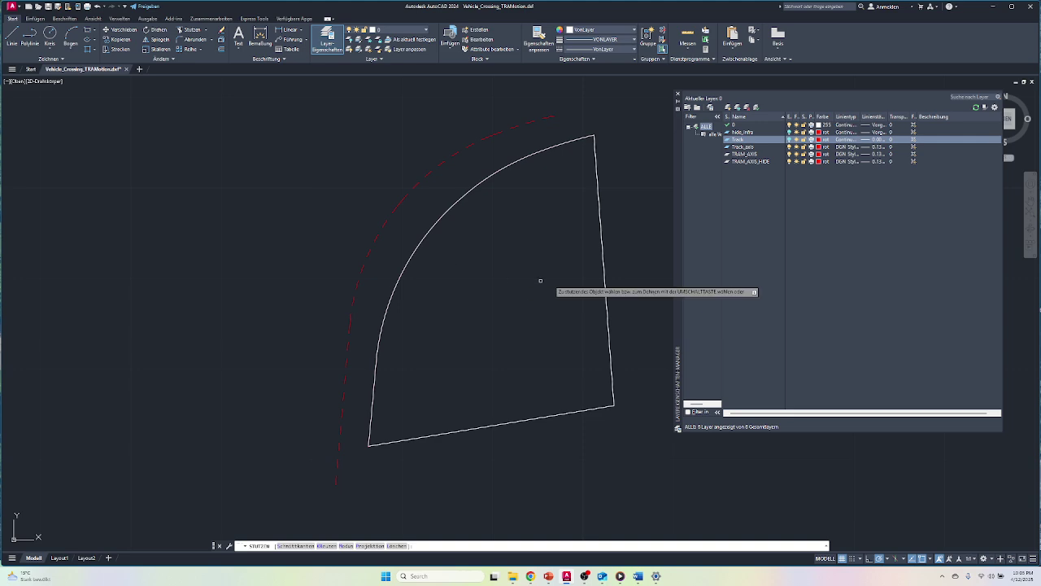
mouse_move(637, 250)
left_mouse_down()
mouse_move(467, 356)
mouse_move(456, 517)
left_mouse_up()
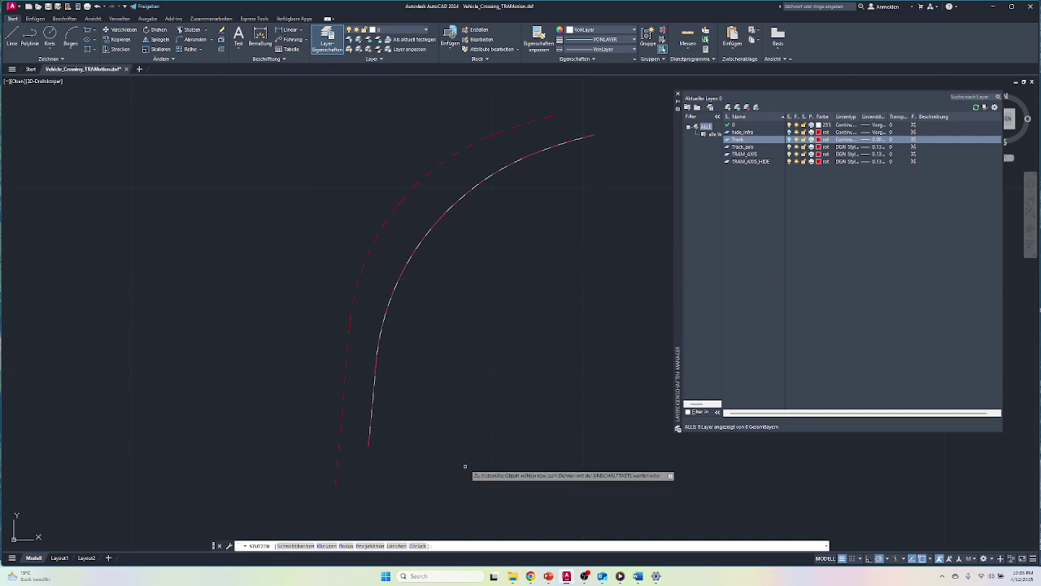
key("Escape")
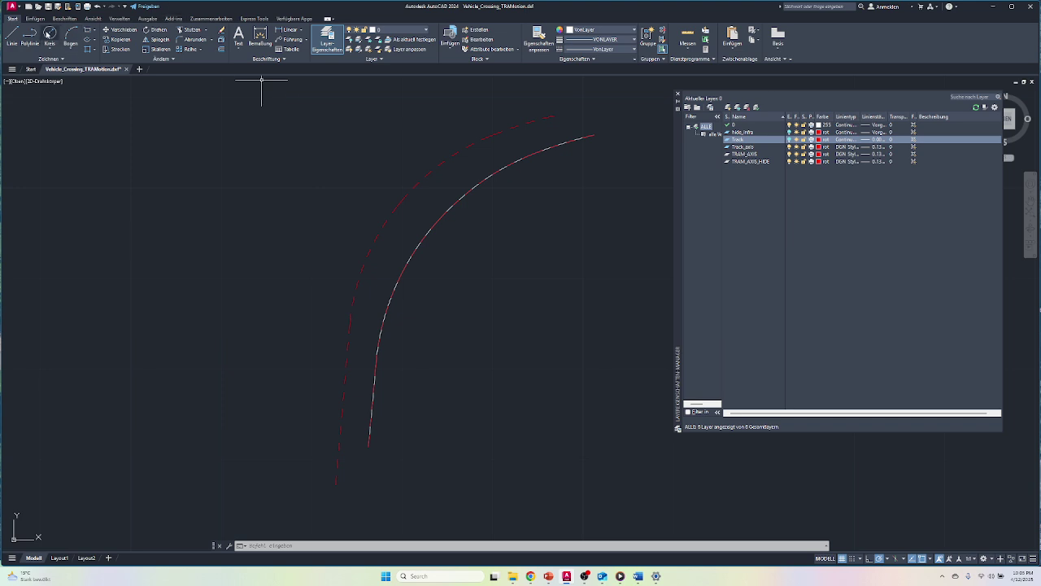
Draw a four-segment polyline around the outer side of the bend, connecting both ends of the outer dashed axis
left_click(30, 36)
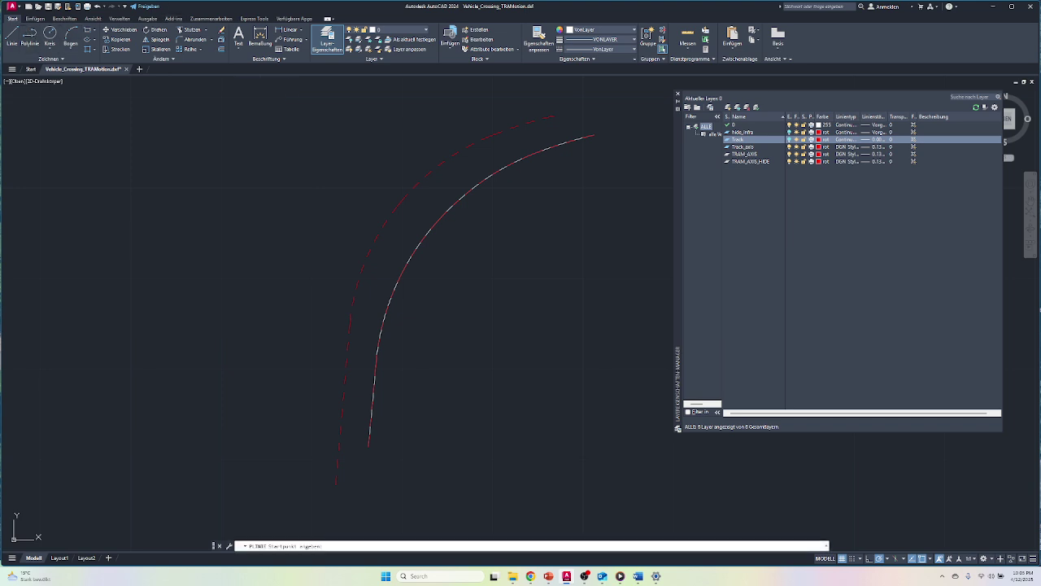
left_click(552, 116)
left_click(468, 84)
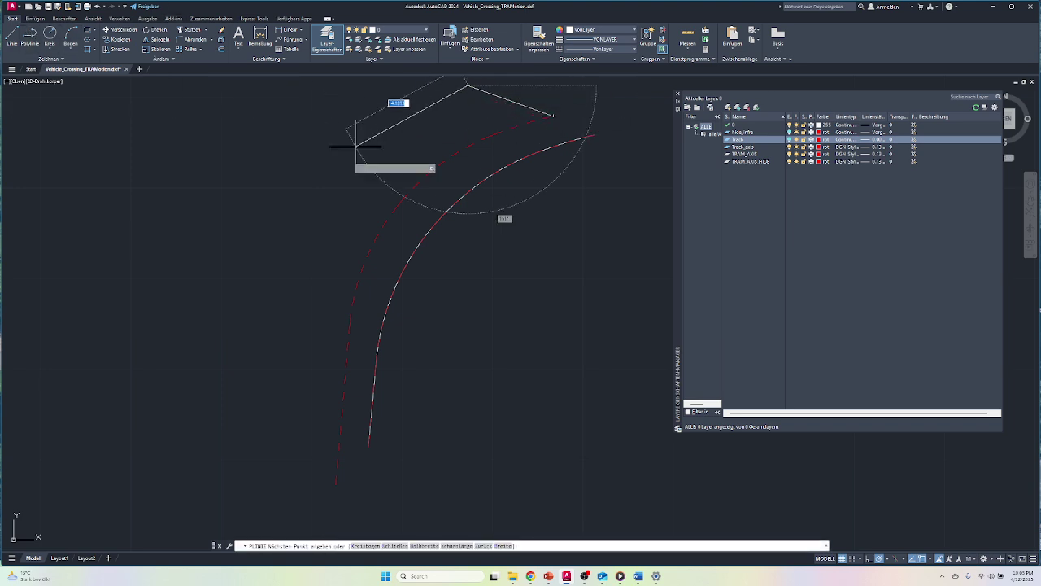
left_click(247, 319)
left_click(283, 478)
left_click(336, 483)
key("Return")
Create a boundary polyline from the area enclosed by the outer axis and its auxiliary polyline
type("boundary")
key("Return")
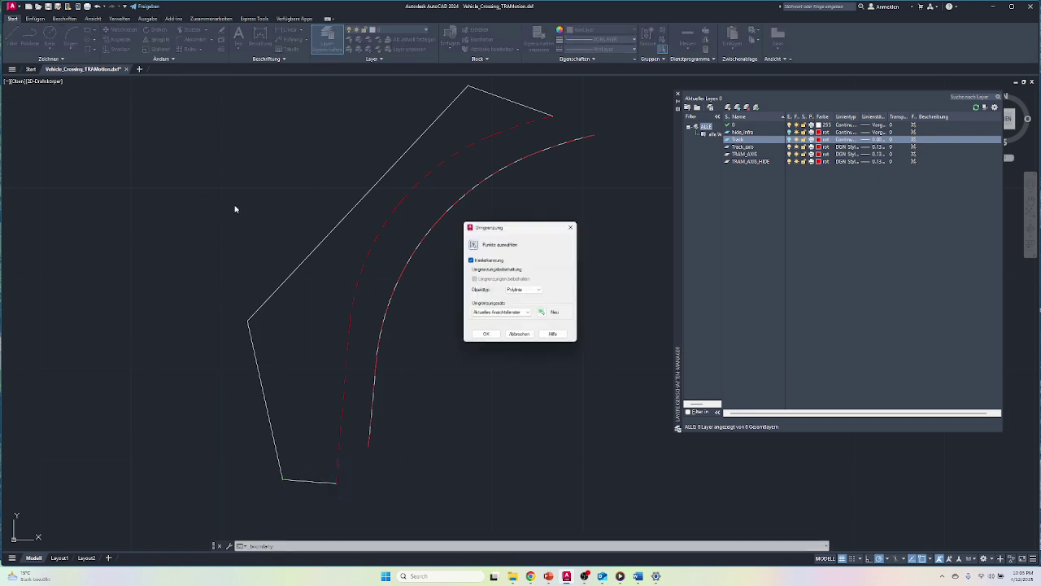
left_click(472, 244)
left_click(314, 281)
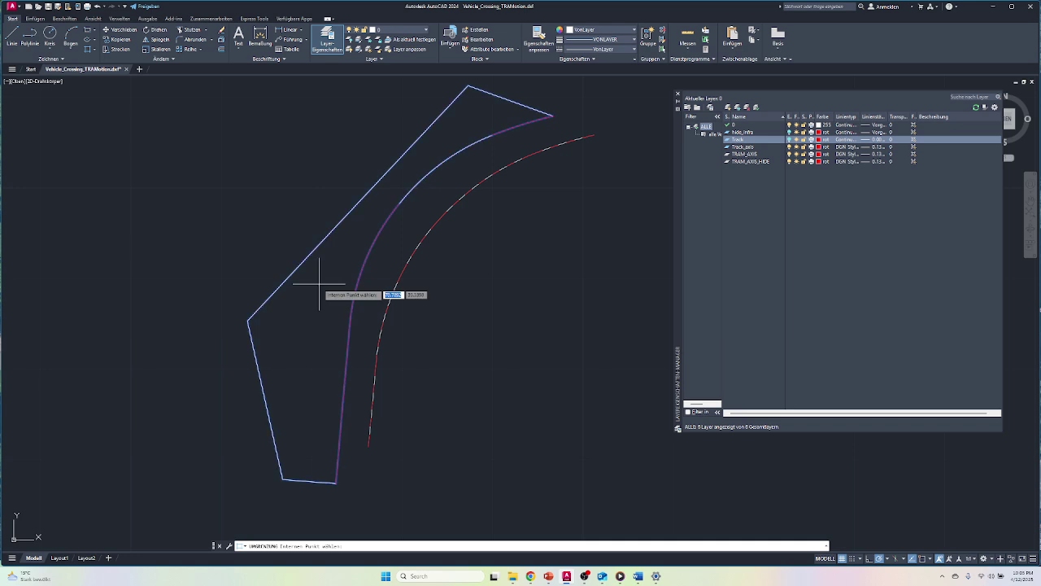
key("Return")
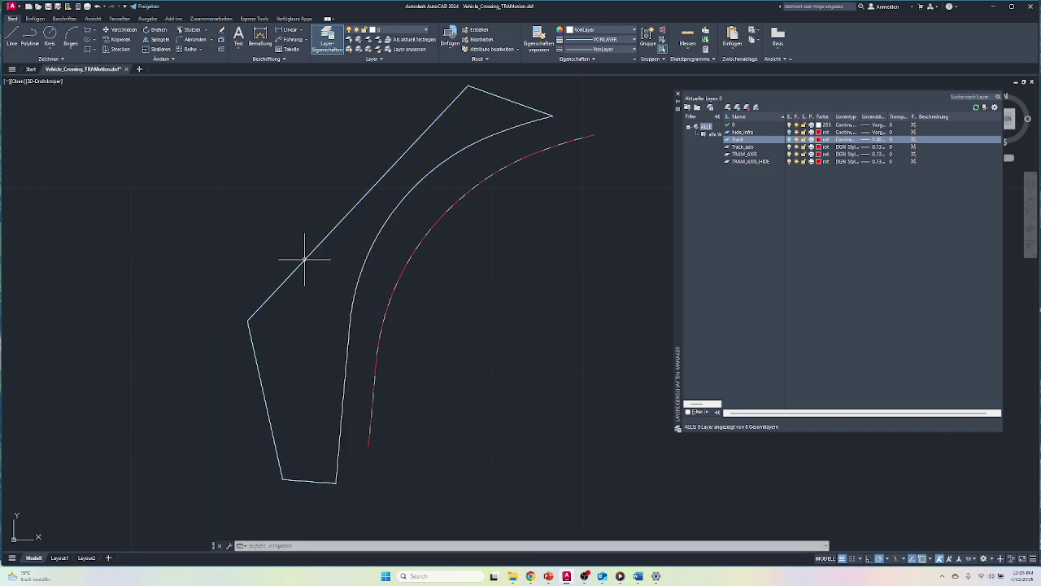
Trim away the straight closing segments beside the outer axis, keeping only the continuous curve polyline
left_click(194, 31)
mouse_move(503, 84)
left_mouse_down()
mouse_move(351, 157)
mouse_move(272, 342)
mouse_move(272, 439)
mouse_move(305, 491)
left_mouse_up()
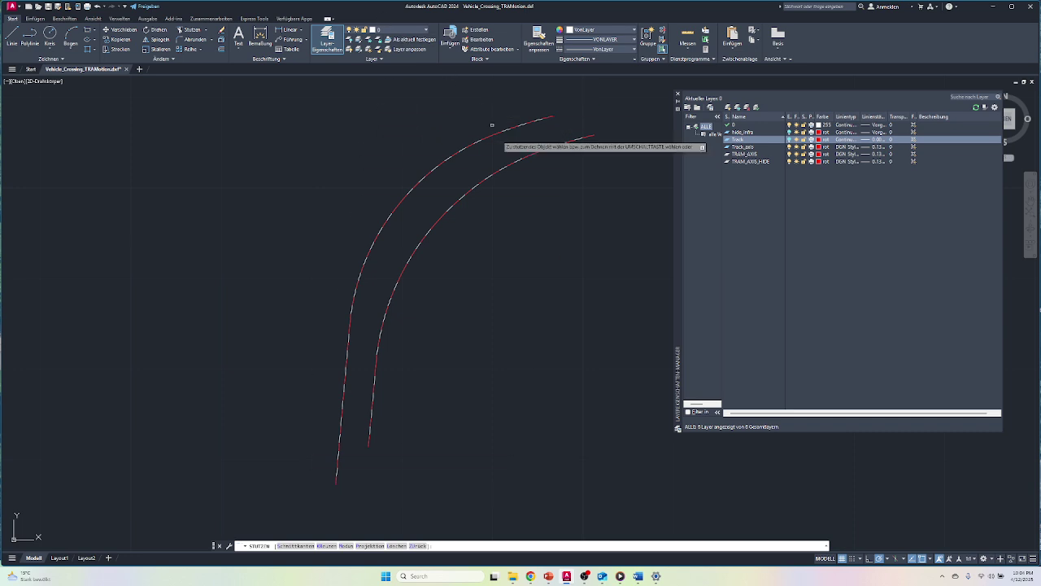
key("Escape")
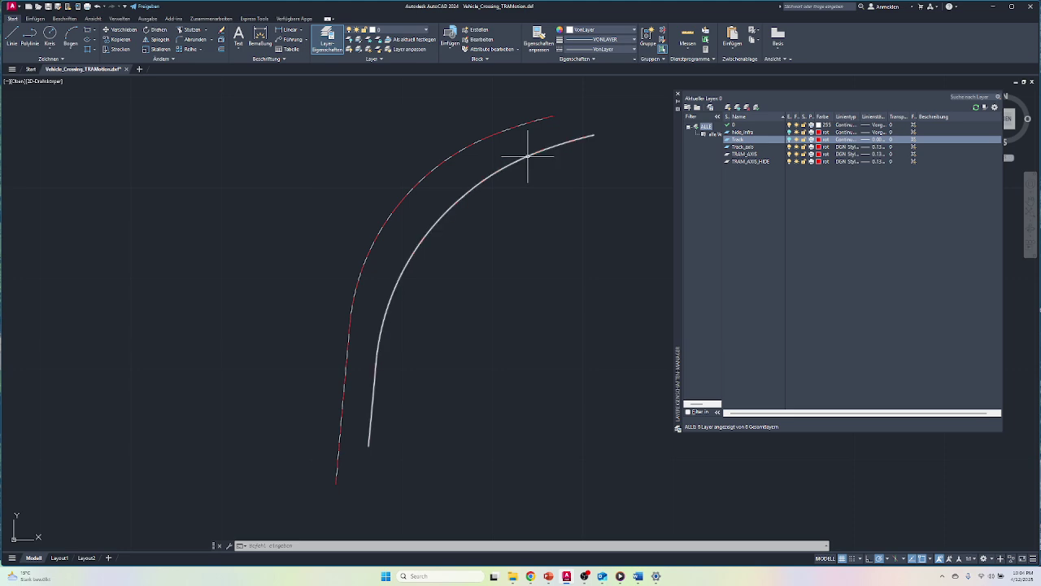
Assign the inner curve polyline to the layer TRAM_AXIS
left_click(528, 155)
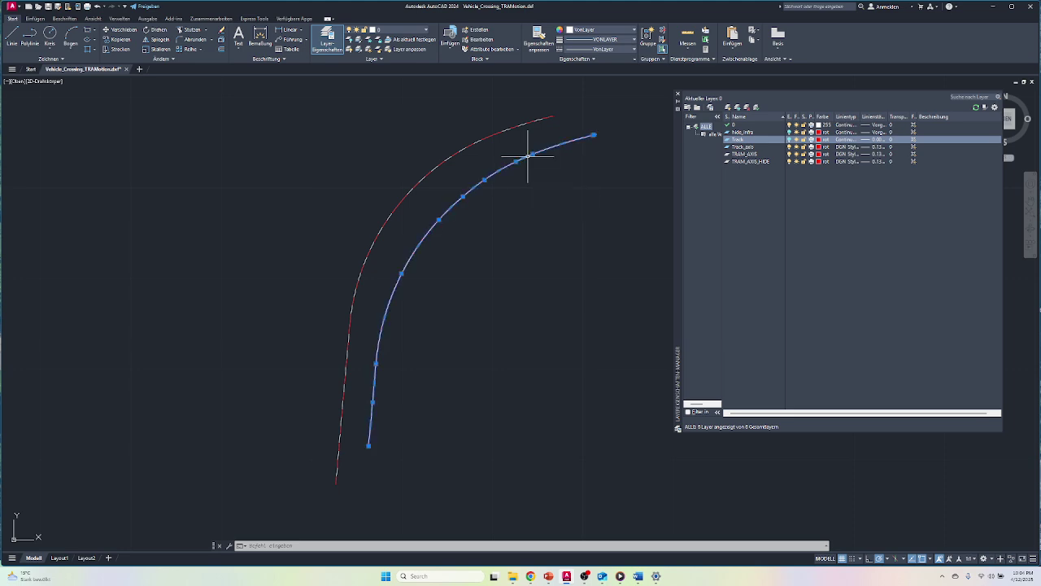
left_click(426, 33)
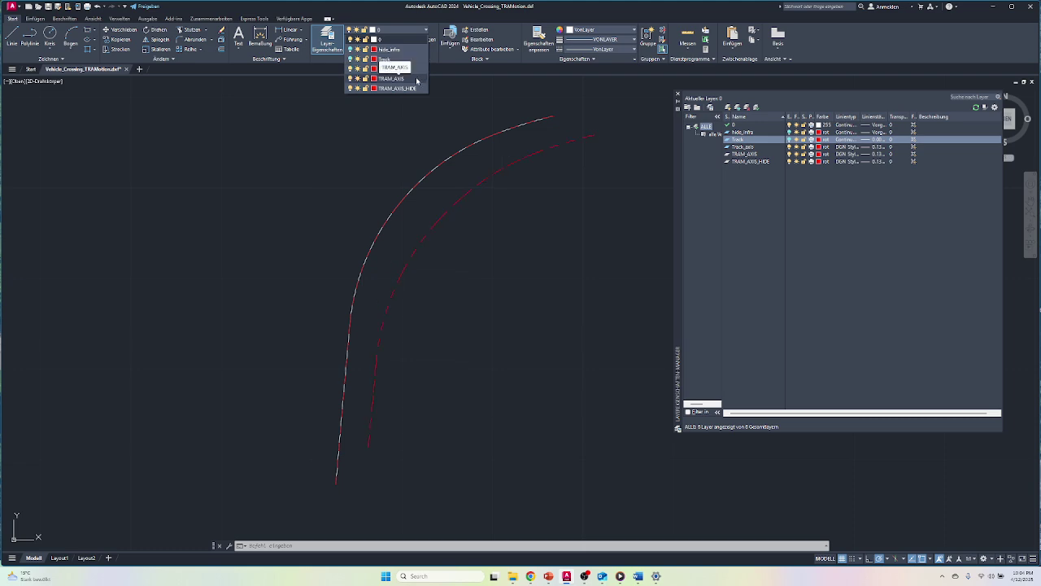
left_click(398, 78)
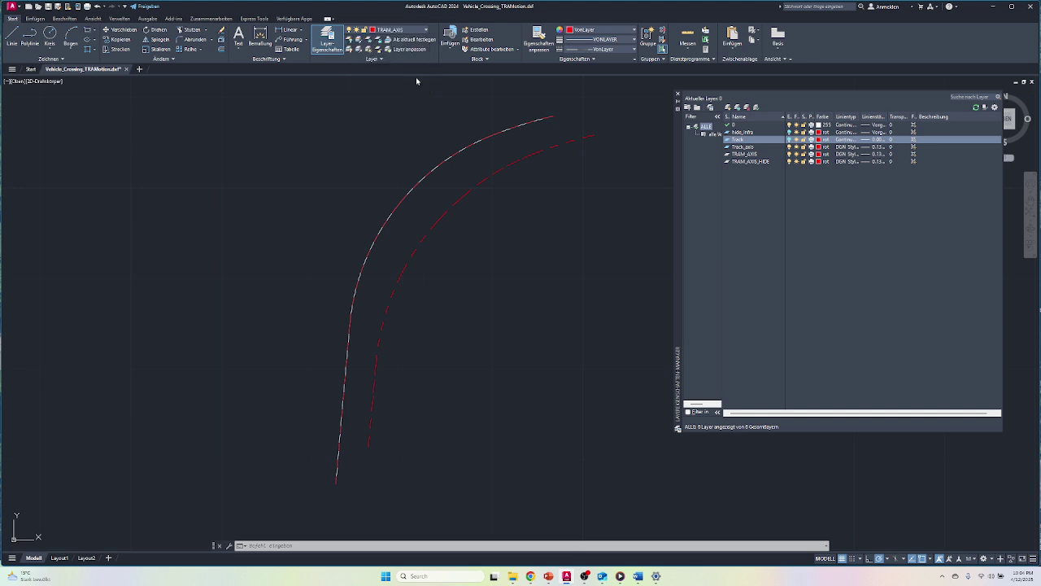
key("Escape")
Assign the outer curve polyline to the layer TRAM_AXIS_HIDE
left_click(498, 132)
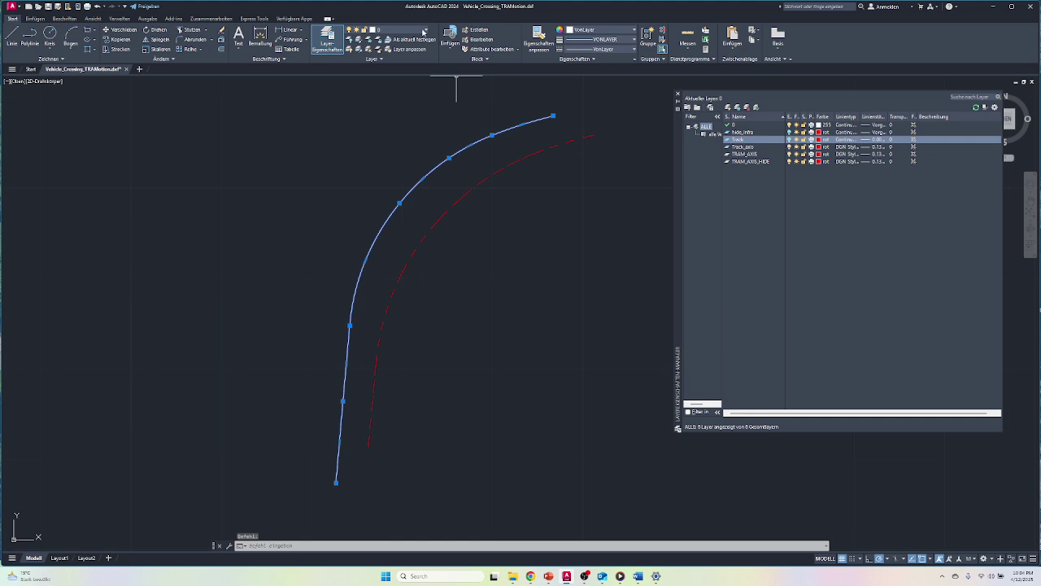
left_click(423, 31)
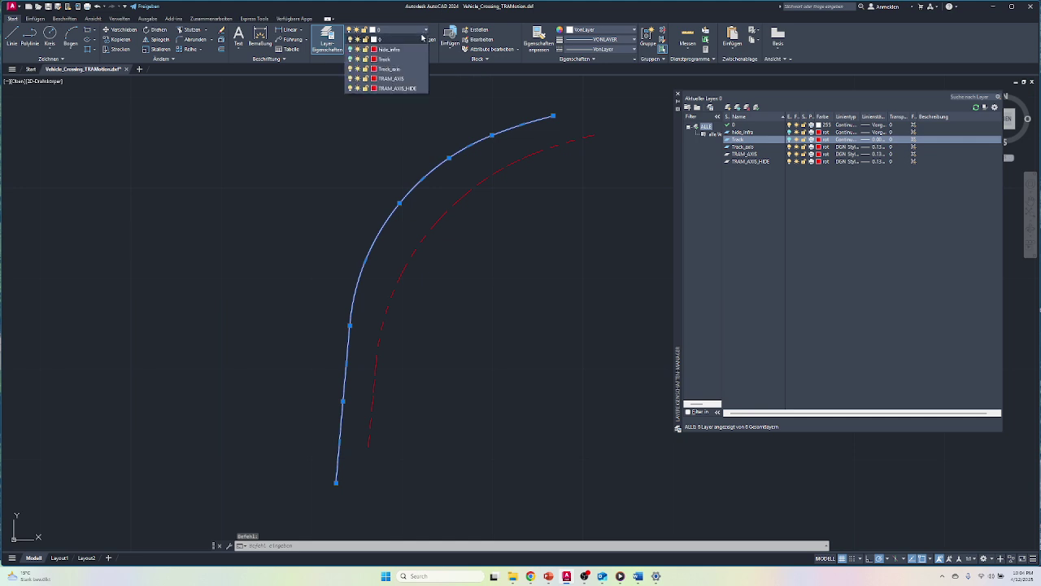
left_click(406, 88)
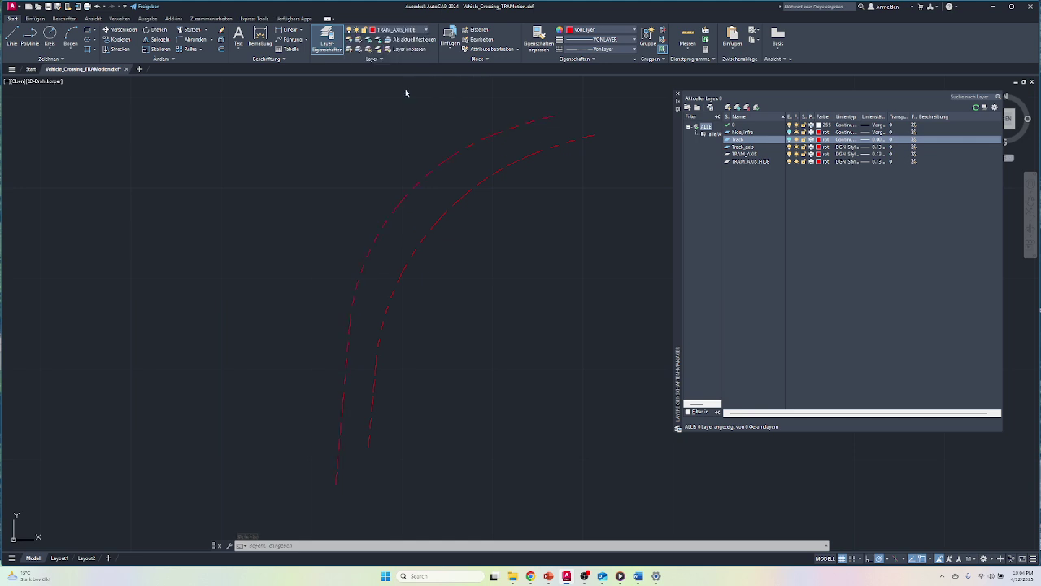
key("Escape")
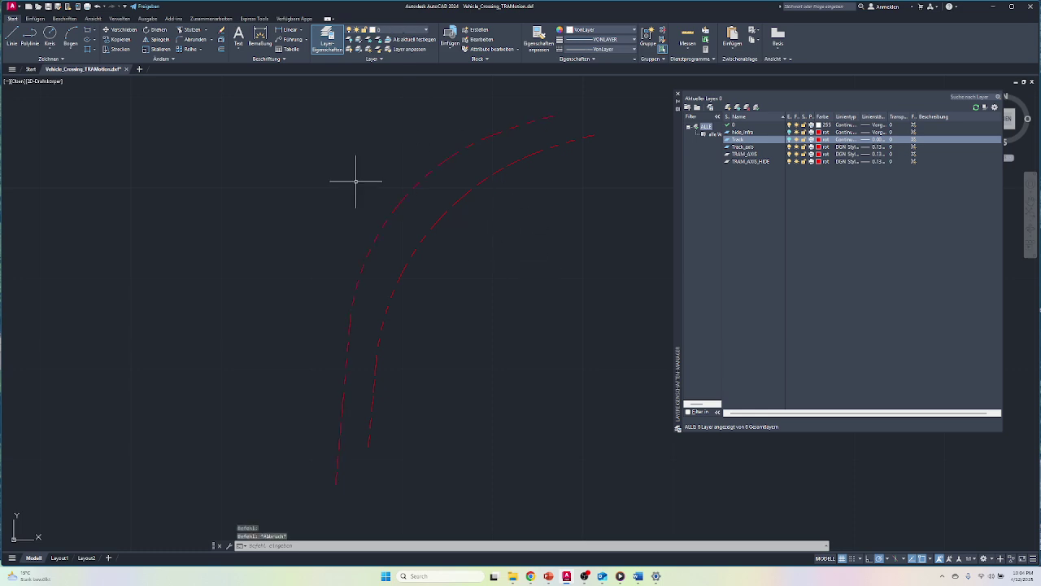
Rotate both curved axes by 270° about the lower end point of the inner axis
left_click(290, 96)
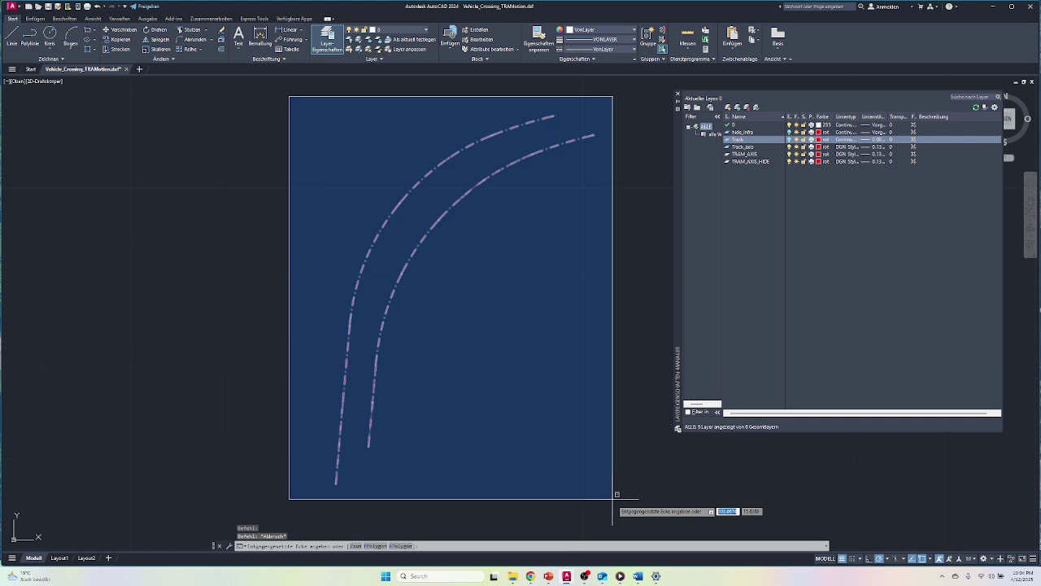
left_click(615, 492)
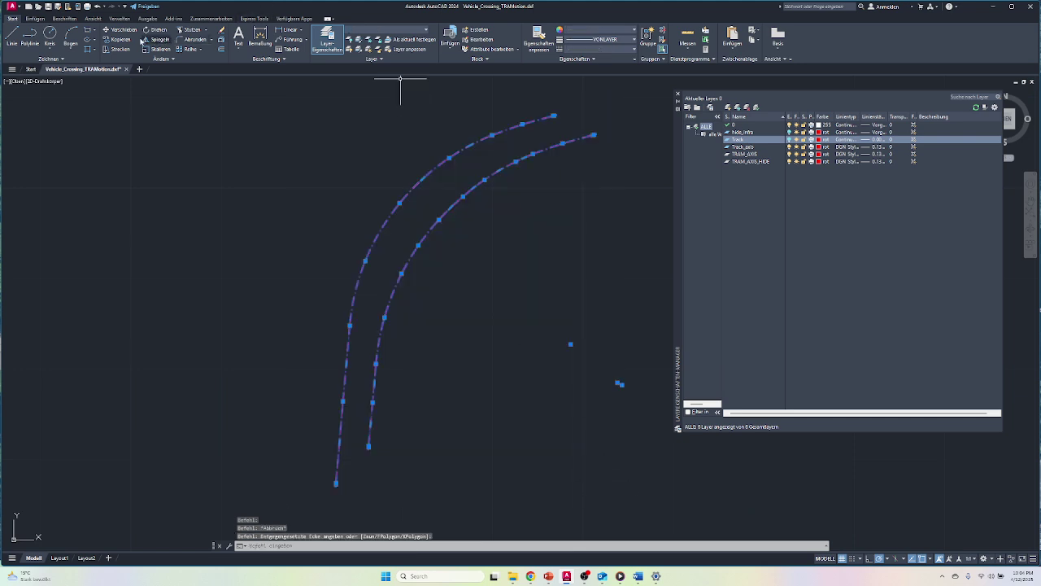
left_click(153, 30)
left_click(369, 445)
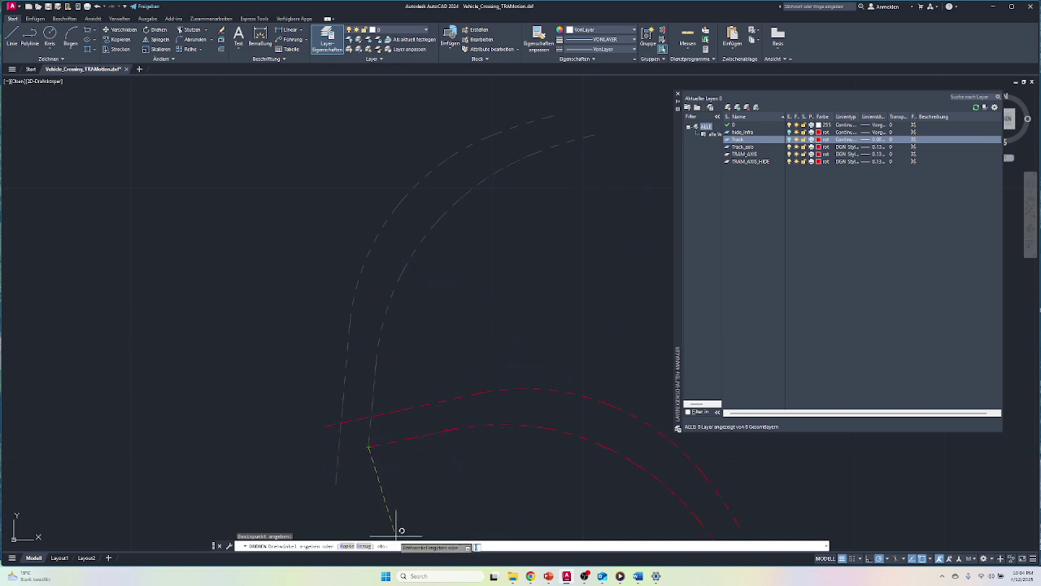
scroll(383, 488, "down", 5)
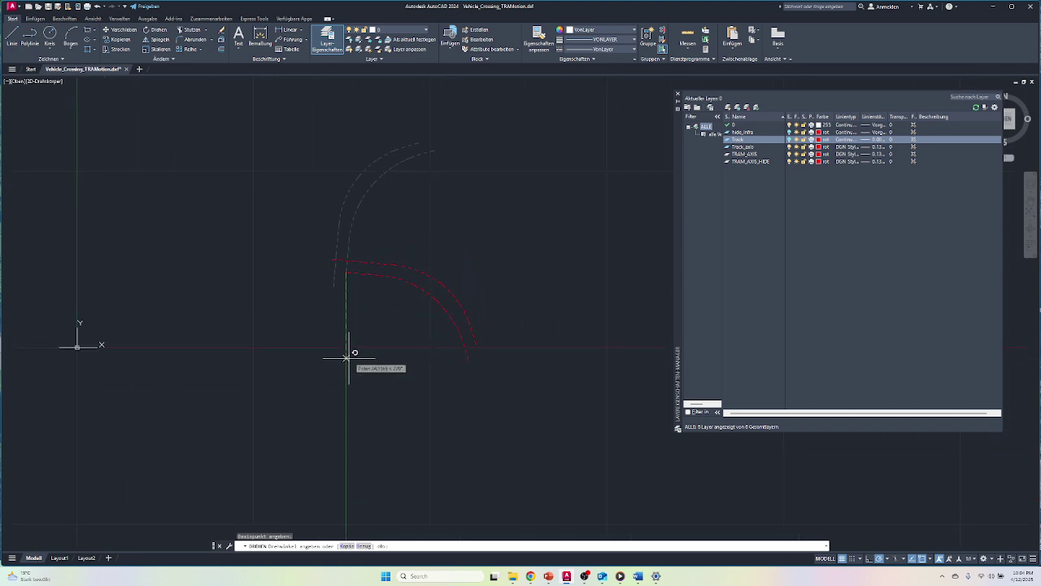
left_click(354, 354)
Move both curved axes so that the start point of the inner axis's straight end lies on the coordinate origin
middle_click_drag(349, 298, 434, 280)
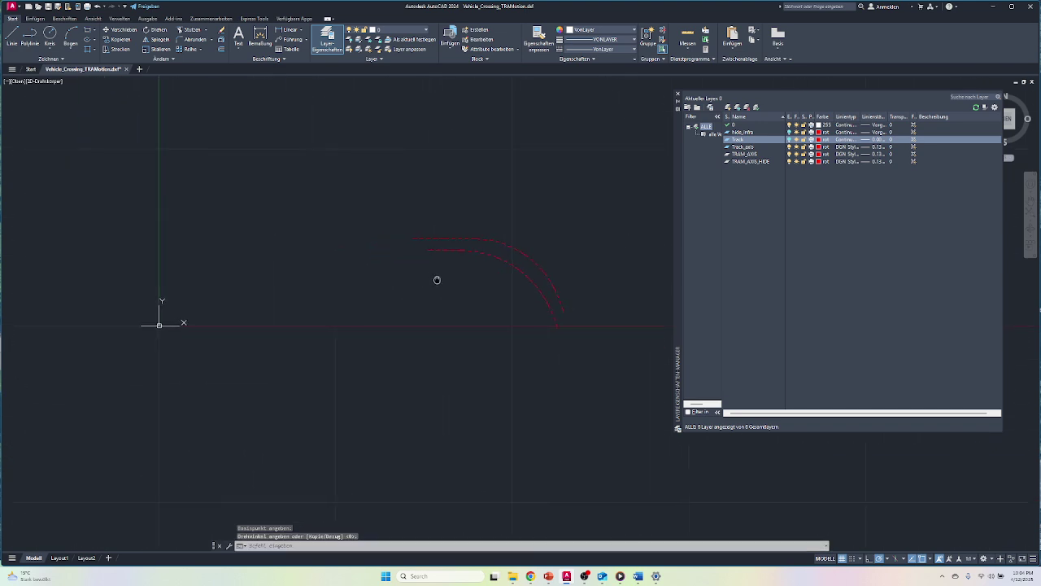
left_click(120, 30)
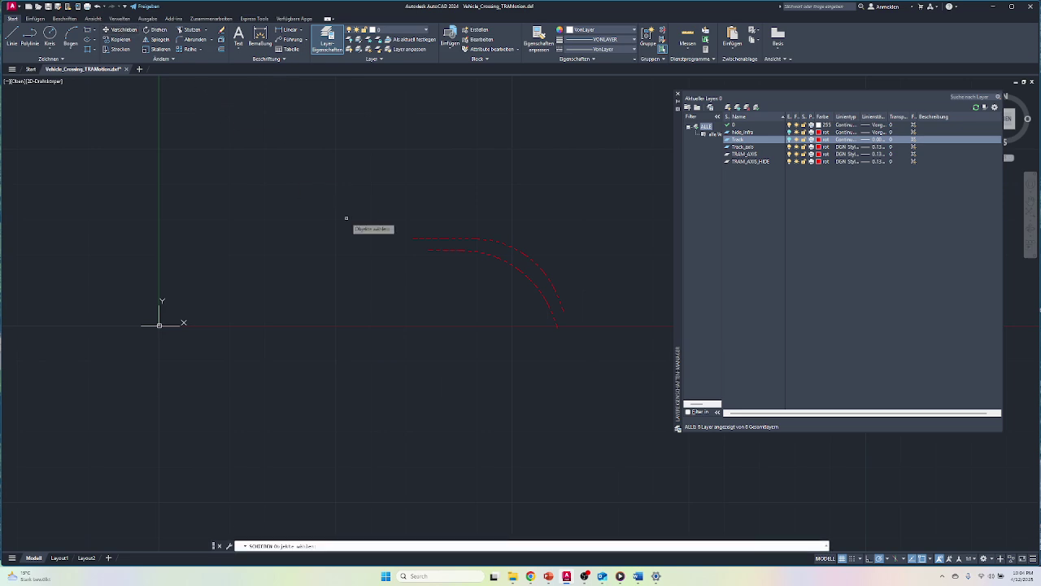
left_click(386, 195)
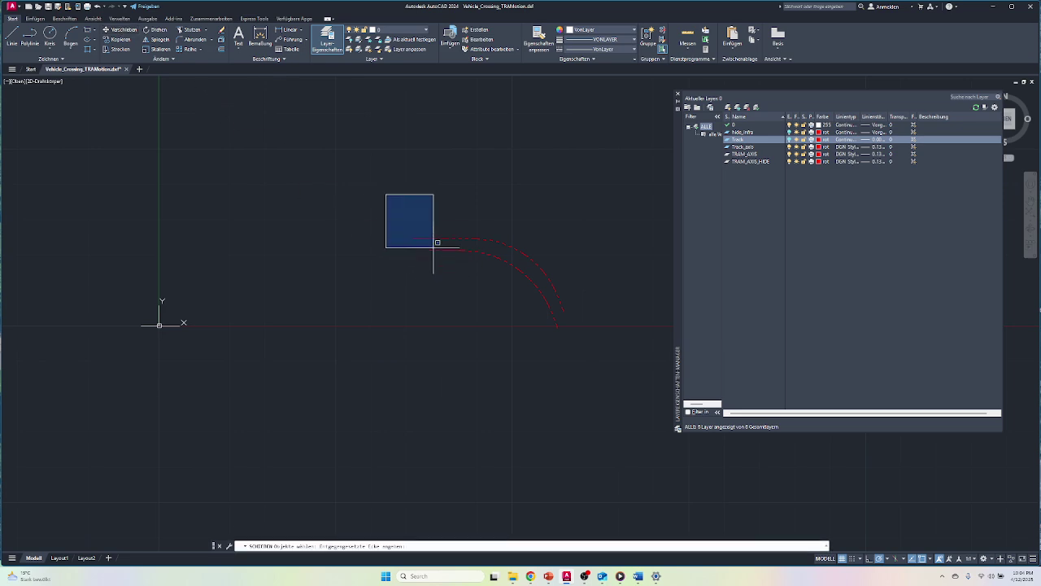
left_click(618, 383)
key("Return")
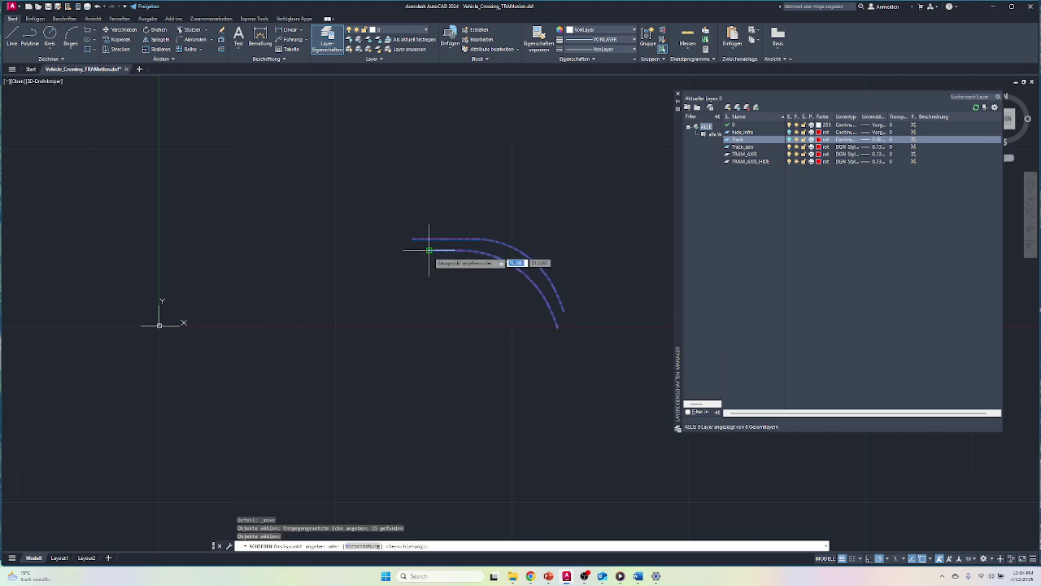
left_click(427, 250)
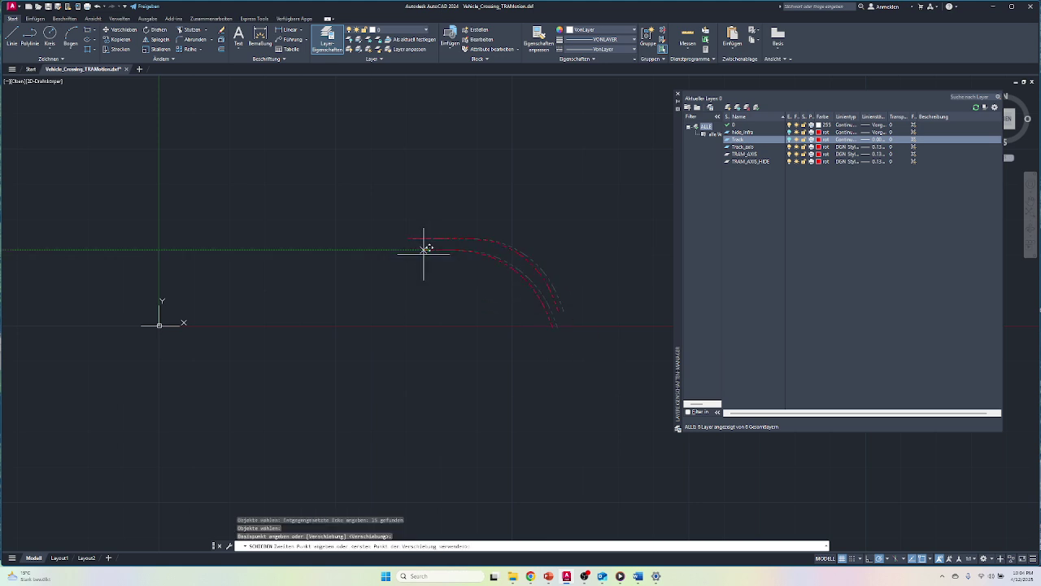
left_click(158, 325)
middle_click_drag(204, 342, 367, 325)
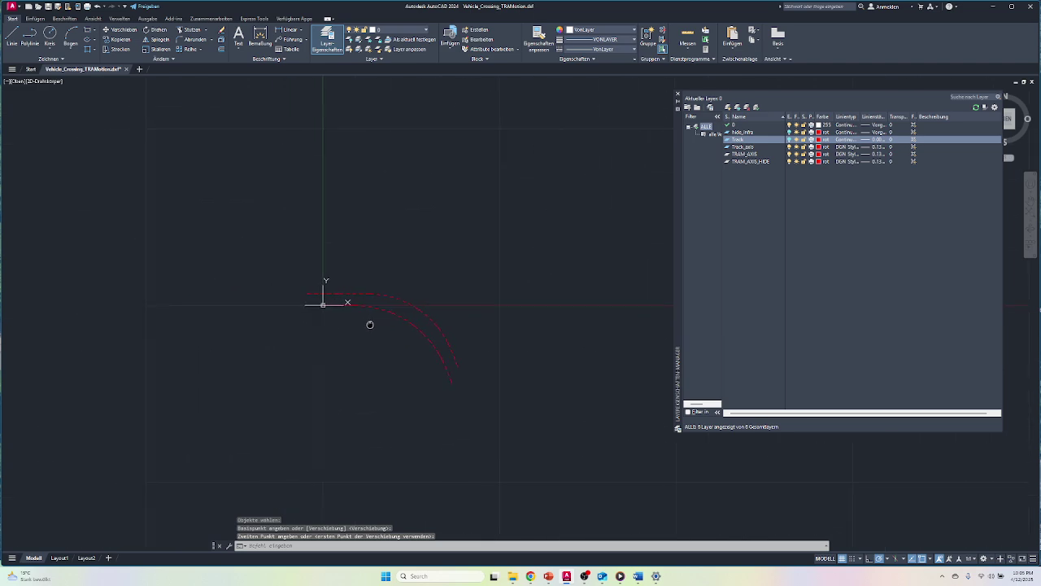
scroll(324, 305, "up", 4)
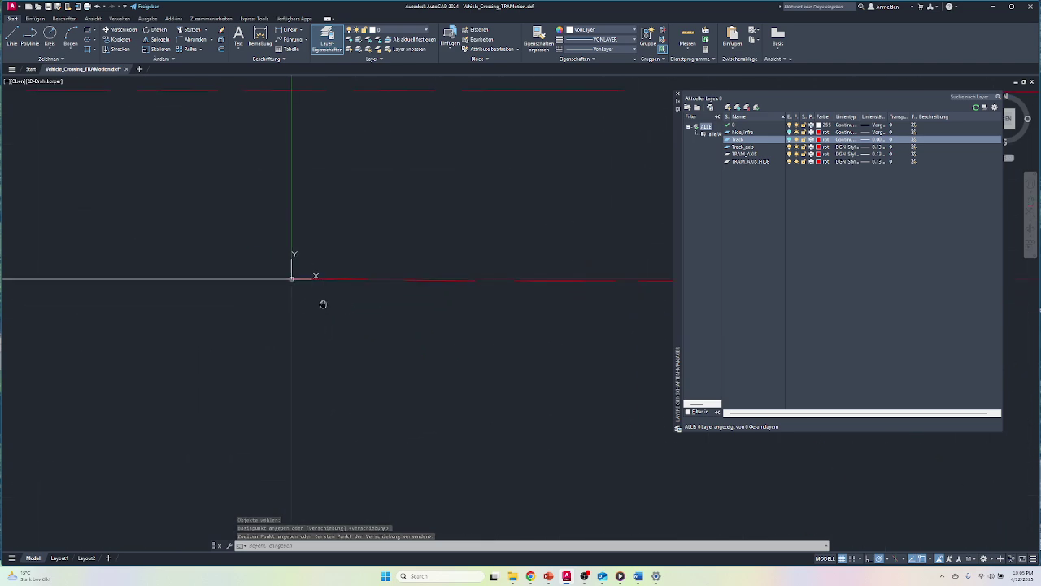
scroll(263, 355, "down", 4)
middle_click_drag(268, 349, 181, 314)
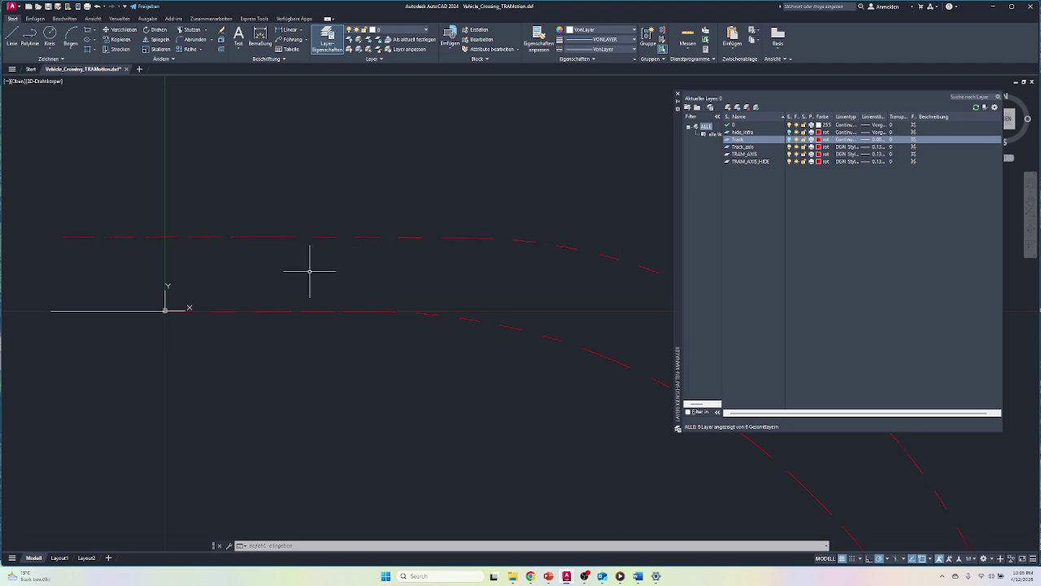
Save the drawing as Vehicle_Crossing_TRAMotion.dxf in the Vehicle_Crossing folder, replacing the existing file
left_click(59, 7)
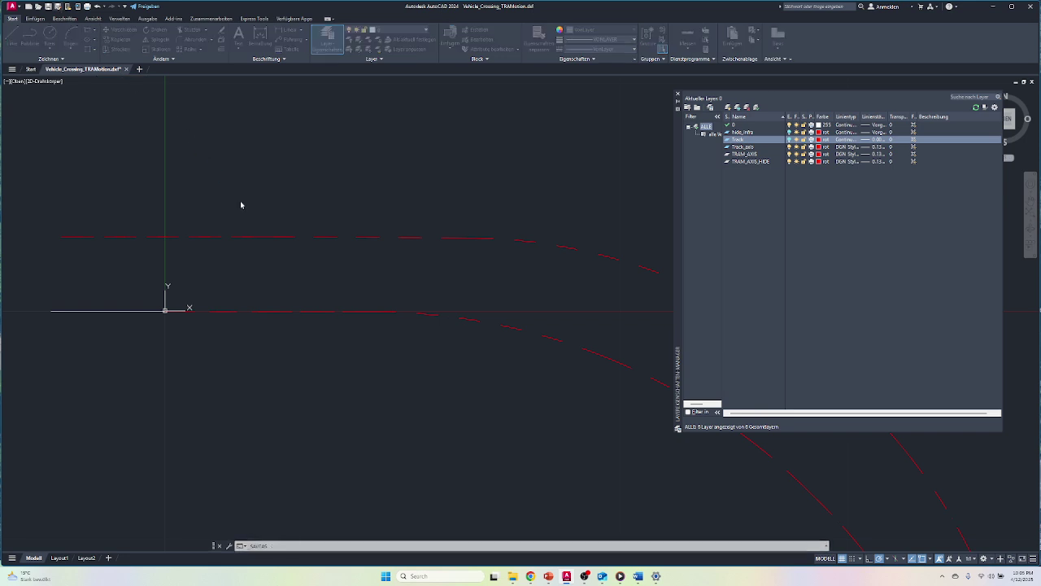
left_click(528, 364)
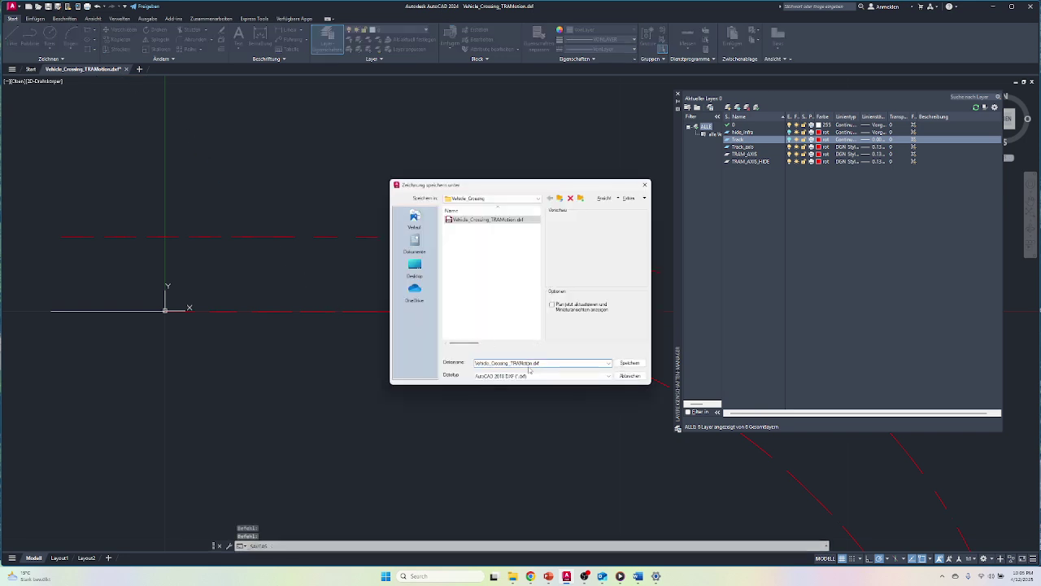
left_click(629, 363)
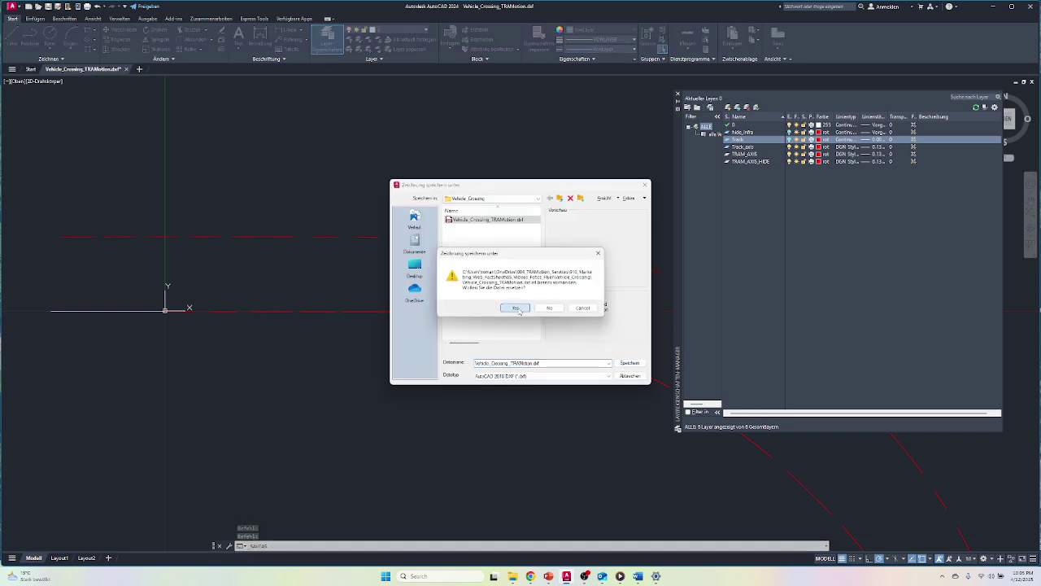
left_click(515, 310)
scroll(494, 333, "down", 4)
middle_click_drag(493, 323, 326, 217)
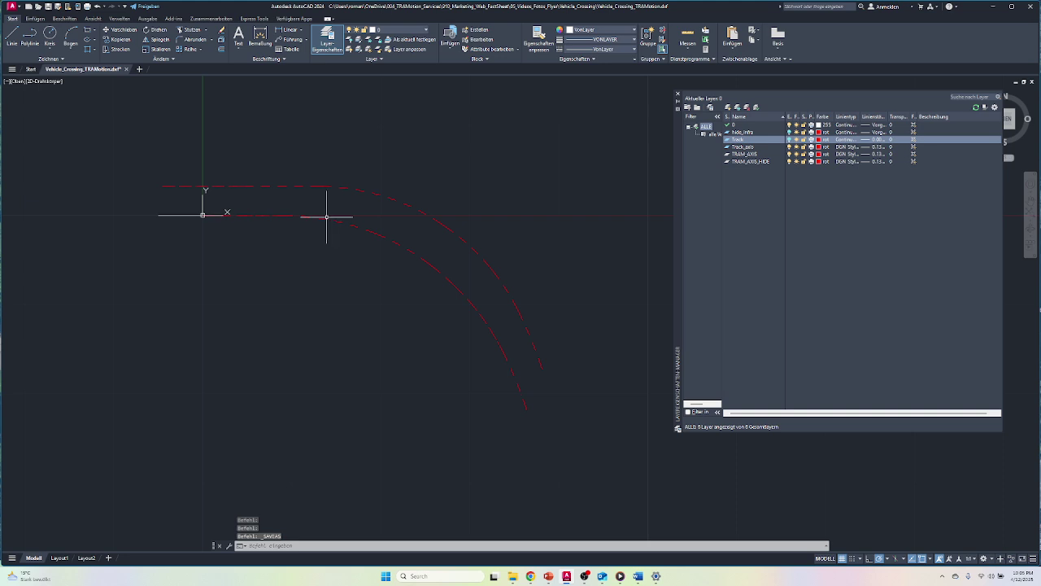